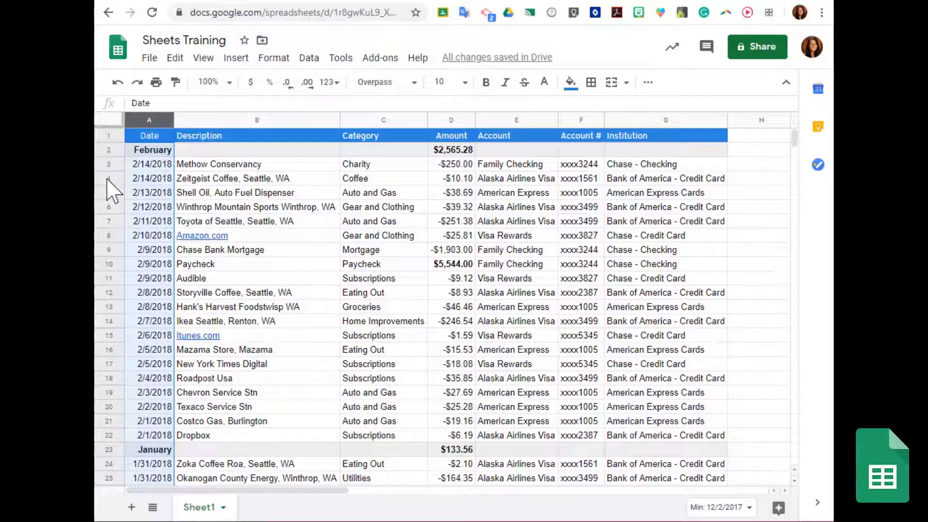
# - Widen the Category column slightly and fit its width back to its contents
pyautogui.click(107, 181)
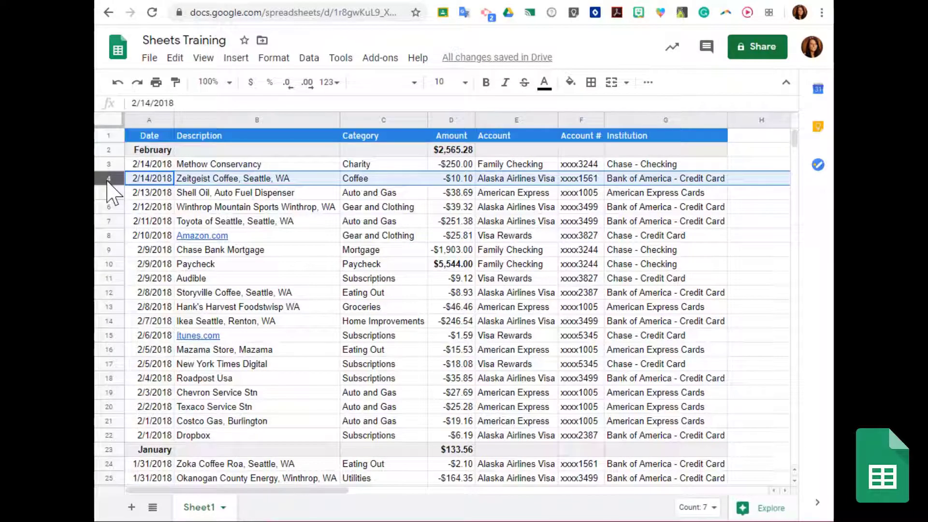
pyautogui.click(155, 120)
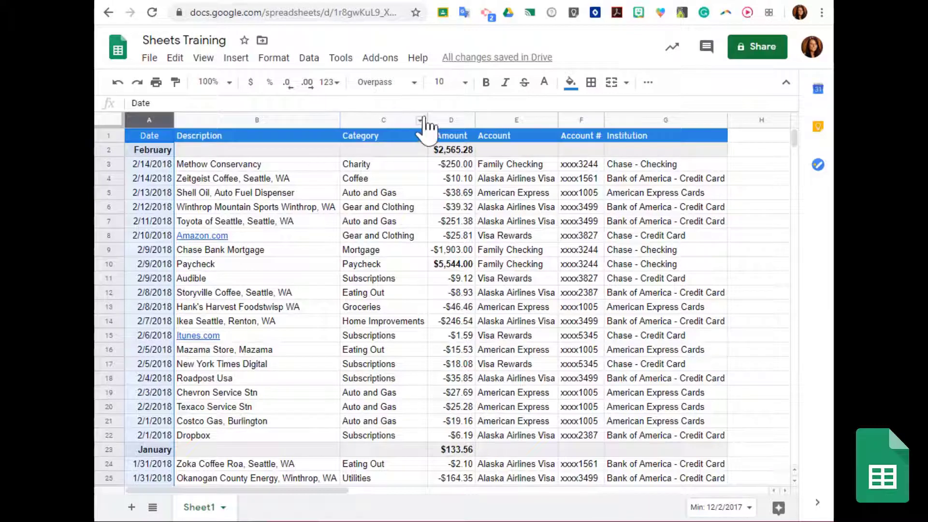
pyautogui.moveTo(426, 115); pyautogui.dragTo(443, 123)
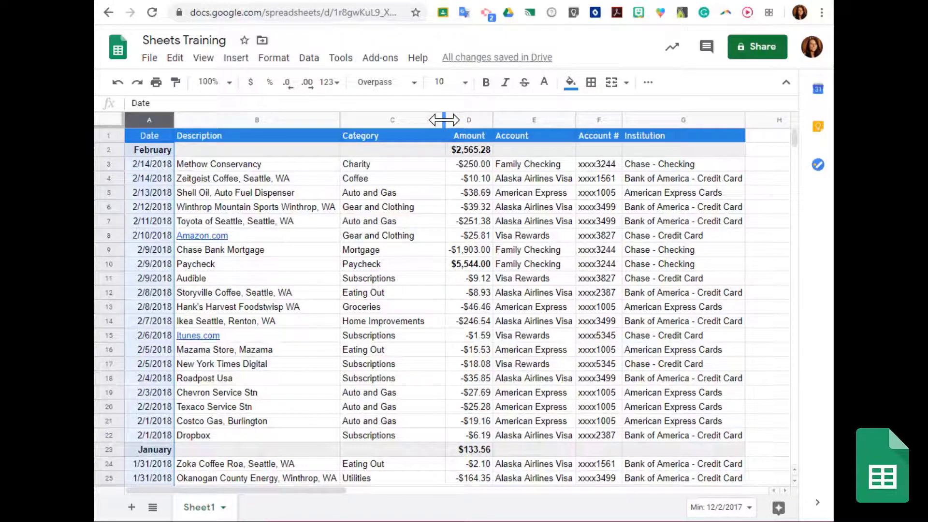
pyautogui.doubleClick(444, 119)
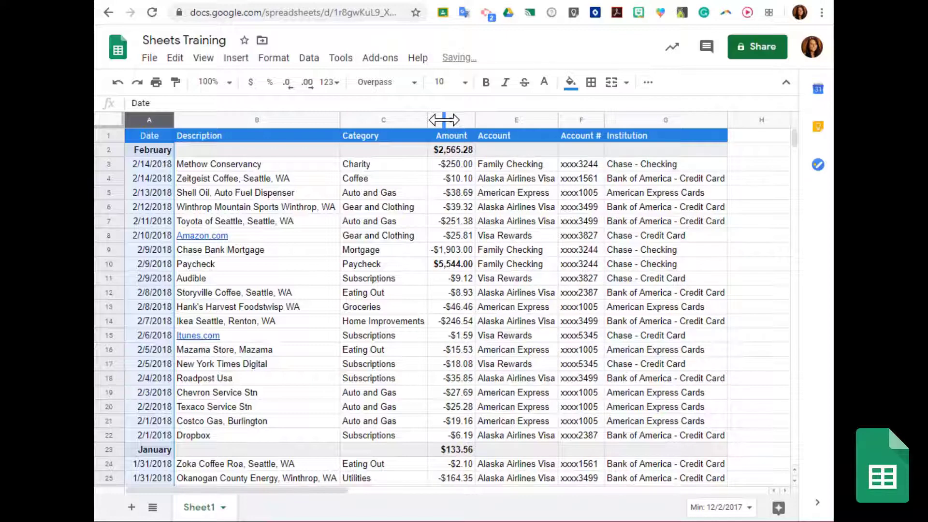
# - Delete row 3 containing the Methow Conservancy entry and undo the deletion
pyautogui.rightClick(143, 116)
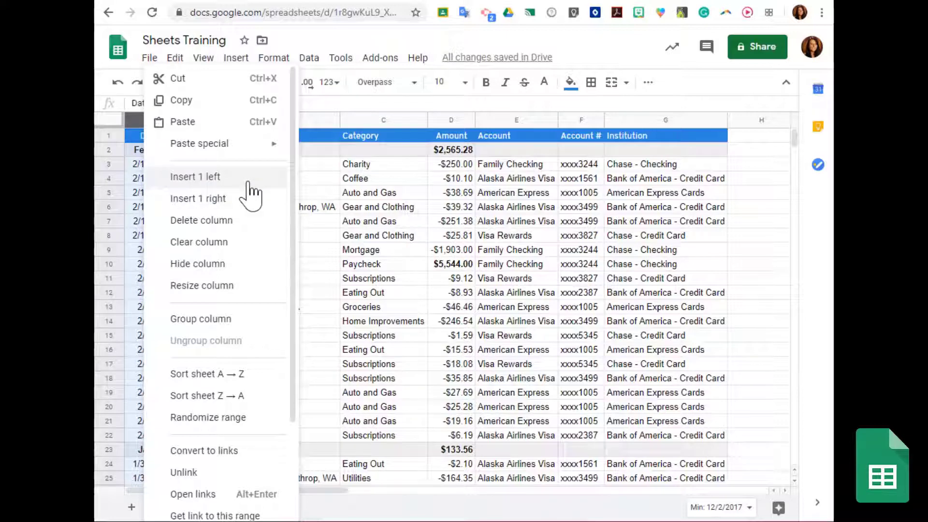
pyautogui.rightClick(110, 166)
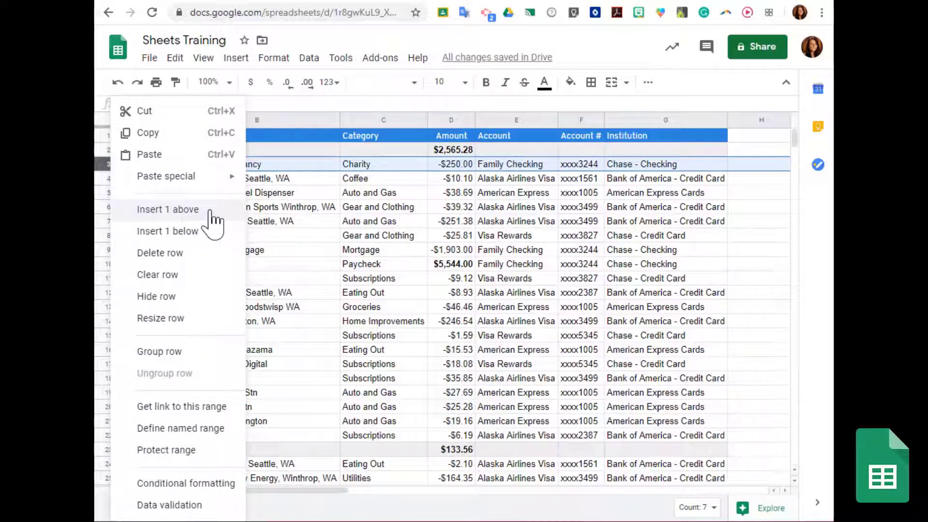
pyautogui.click(211, 256)
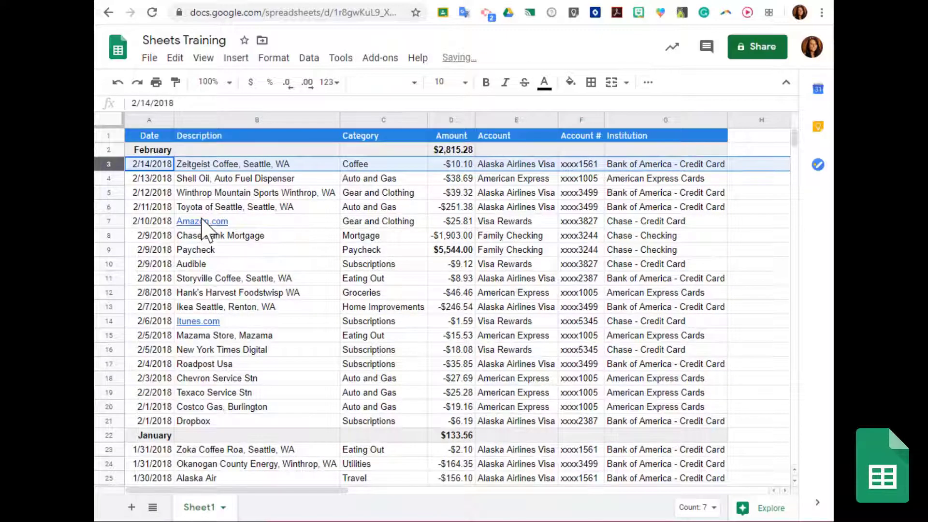
pyautogui.click(117, 83)
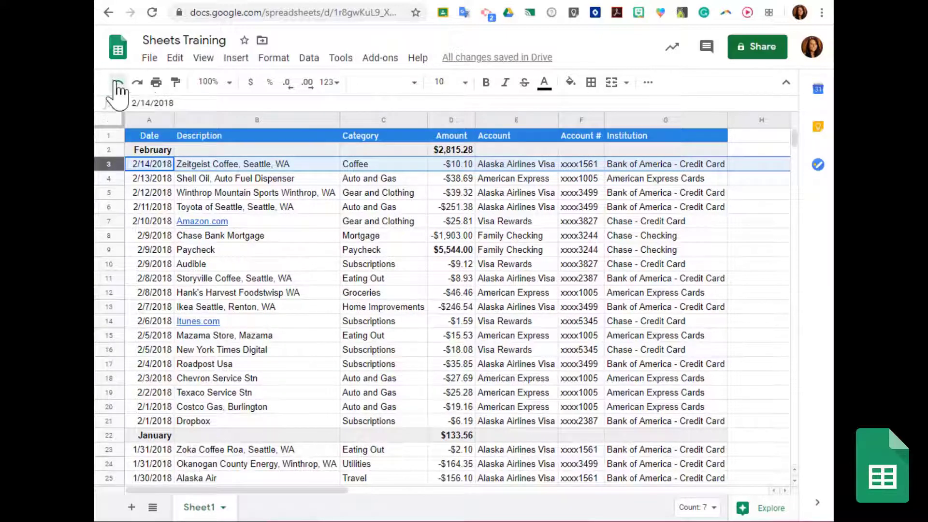
# - Clear the contents of row 3 while keeping the row itself, and undo the clearing
pyautogui.rightClick(109, 164)
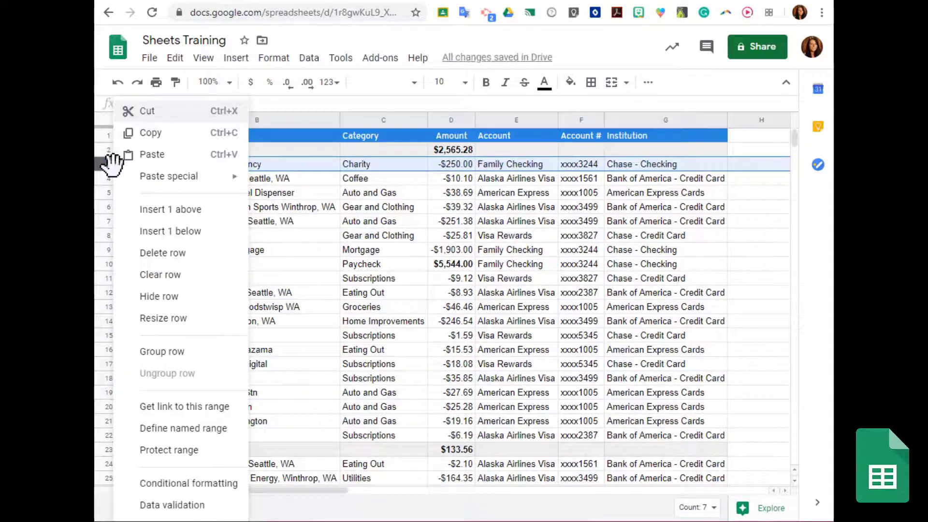
pyautogui.click(204, 276)
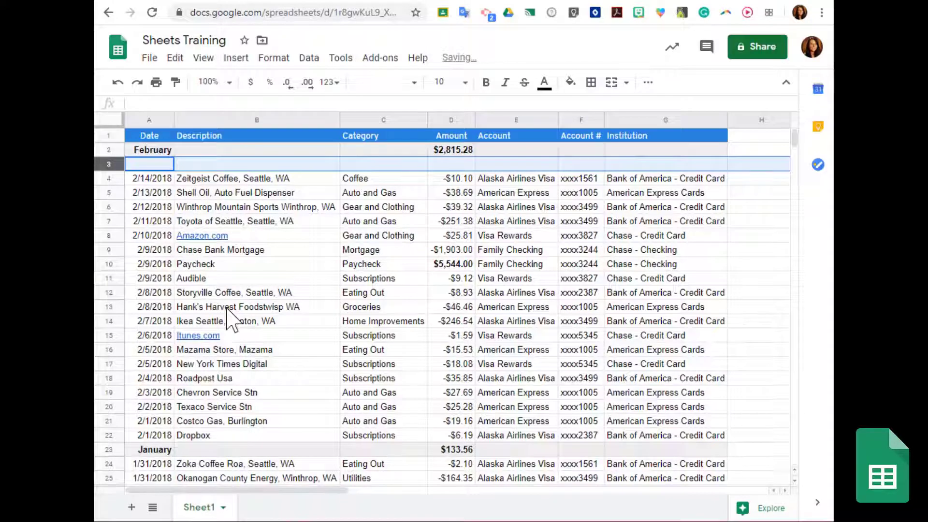
pyautogui.hotkey('ctrl', 'z')
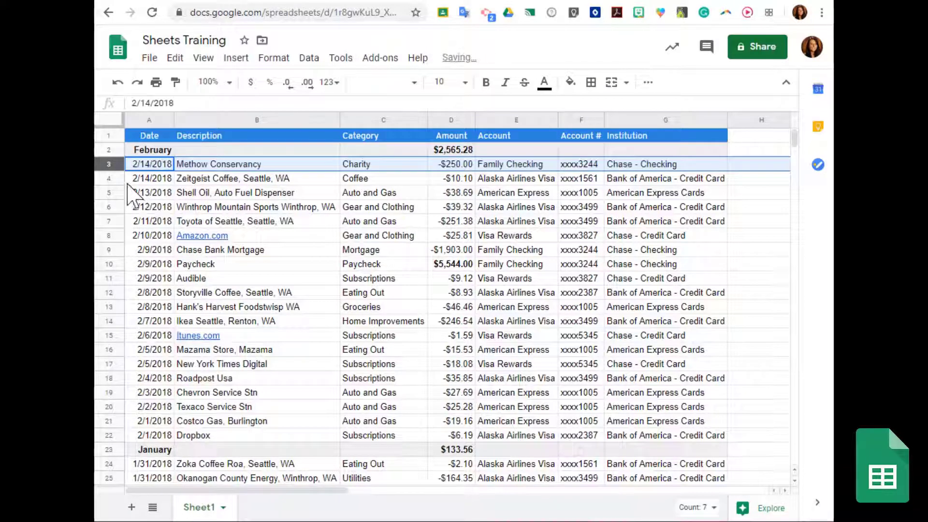
# - Hide row 3 and unhide it again
pyautogui.rightClick(110, 164)
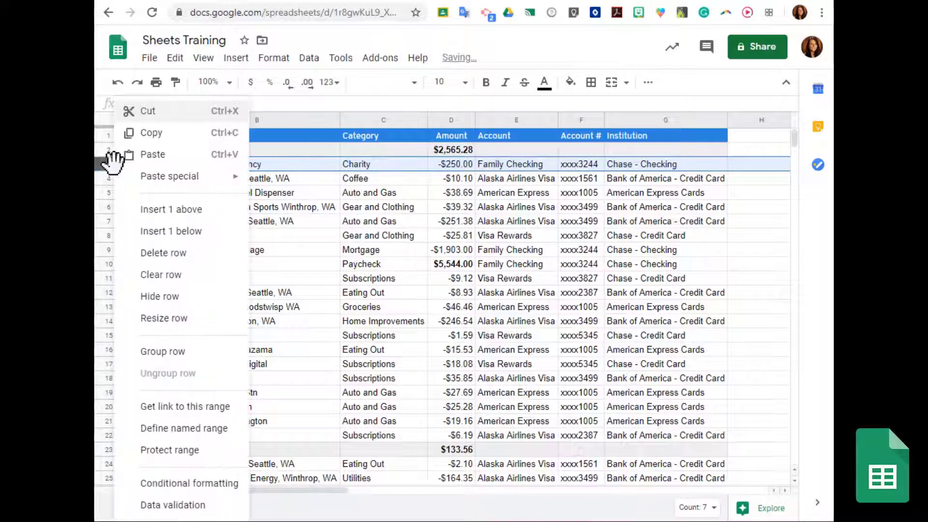
pyautogui.click(209, 298)
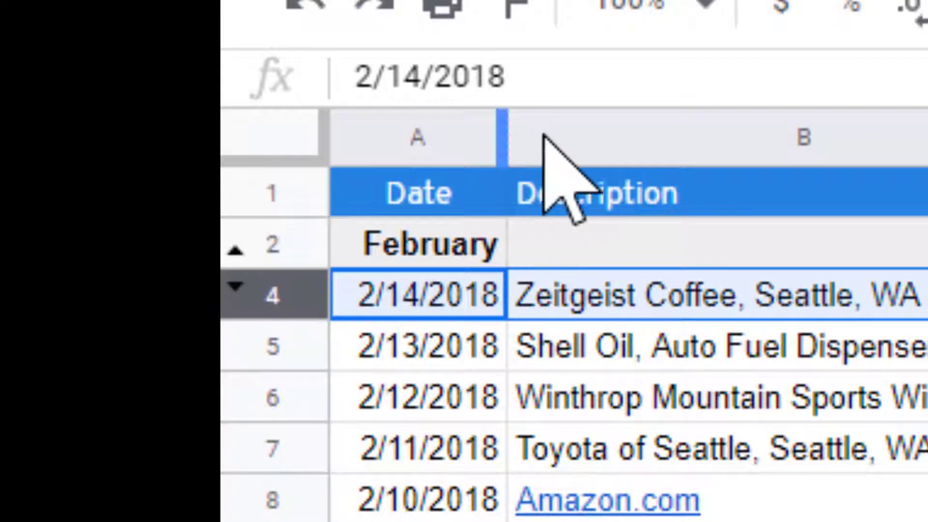
pyautogui.moveTo(274, 295); pyautogui.dragTo(246, 256)
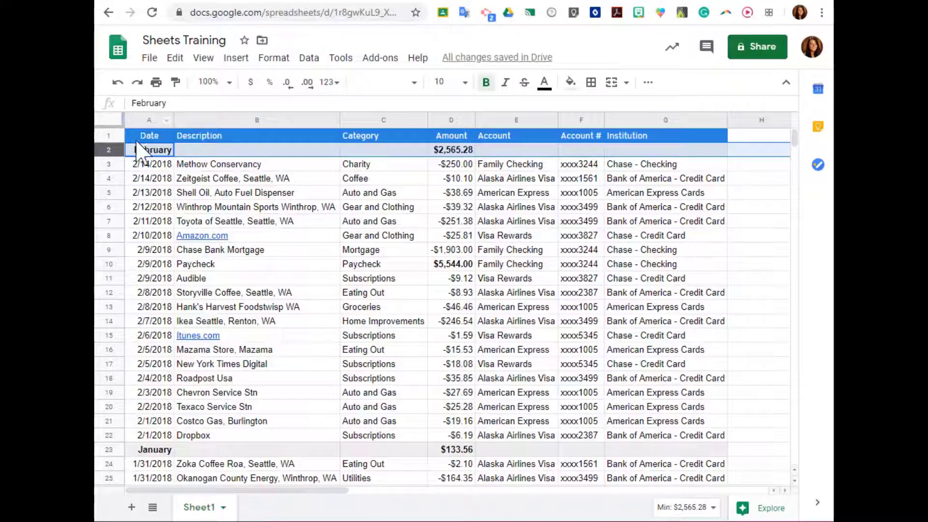
# - Resize rows 3 to 10 to a height of 35 pixels and undo the resizing
pyautogui.click(111, 164)
pyautogui.moveTo(116, 186); pyautogui.dragTo(117, 263)
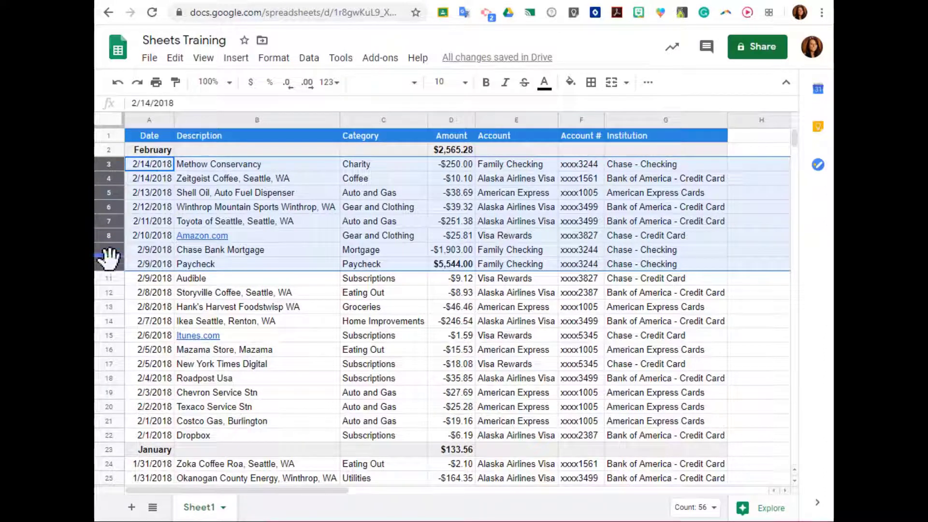
pyautogui.rightClick(105, 203)
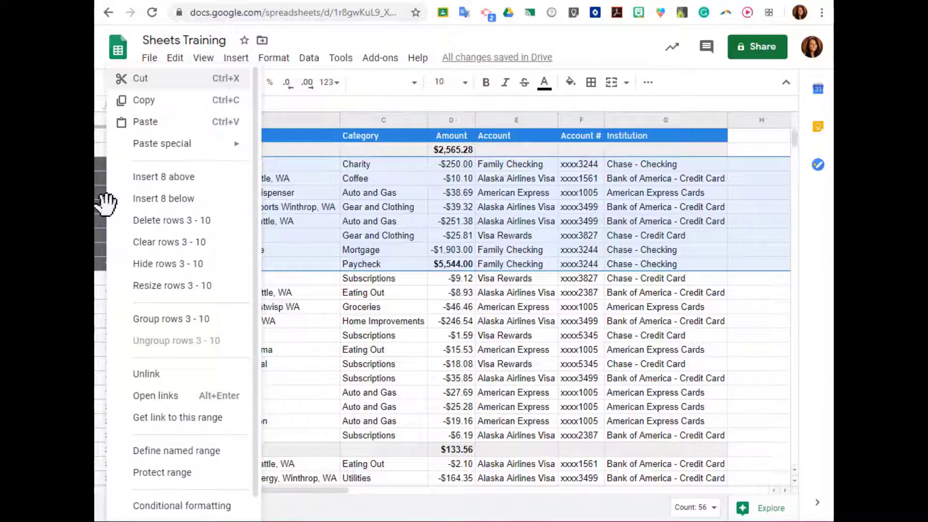
pyautogui.click(233, 289)
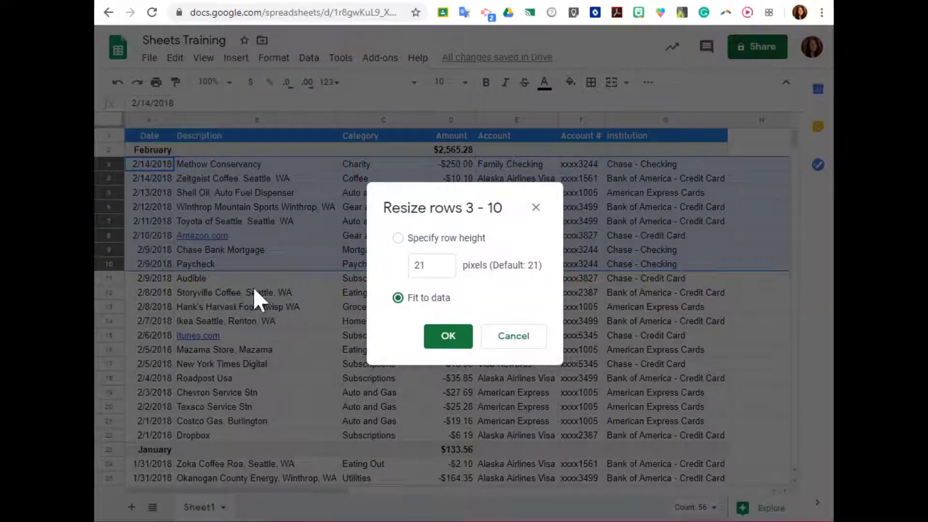
pyautogui.click(436, 265)
pyautogui.moveTo(436, 264); pyautogui.dragTo(406, 274)
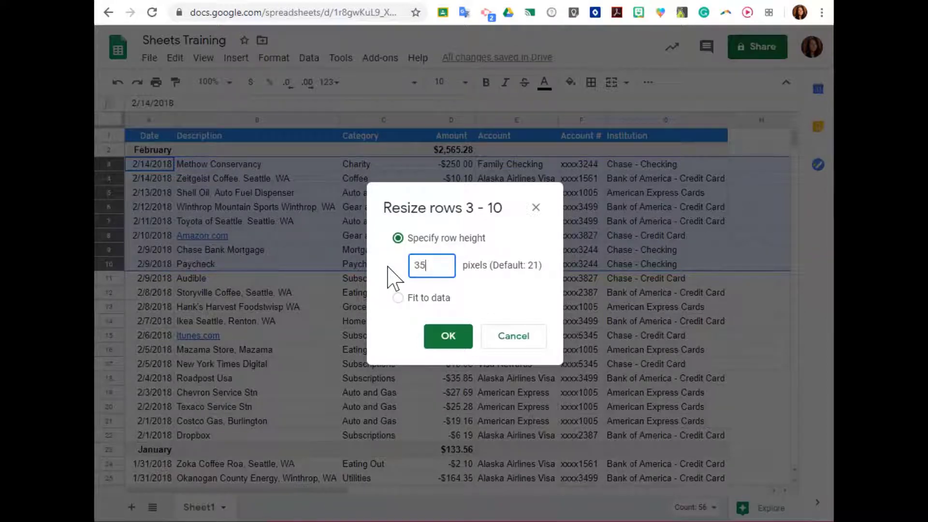
pyautogui.click(444, 340)
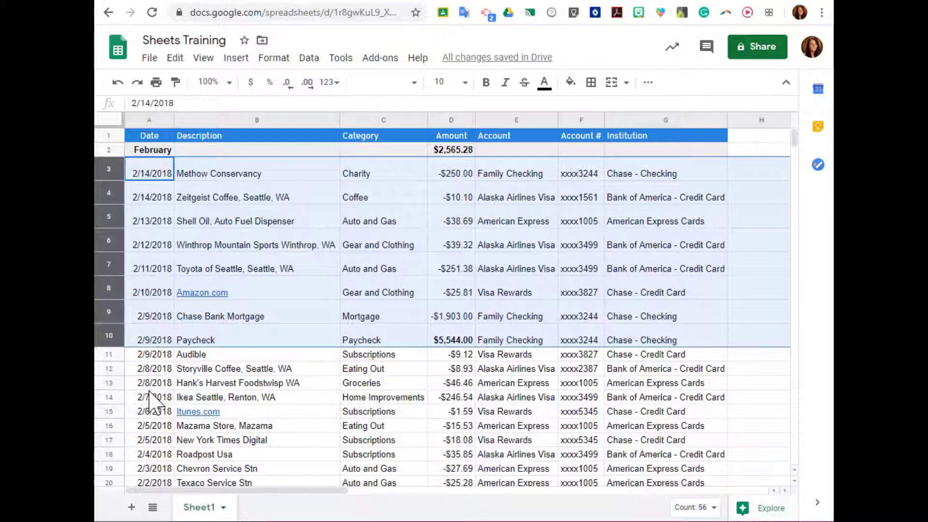
pyautogui.hotkey('ctrl', 'z')
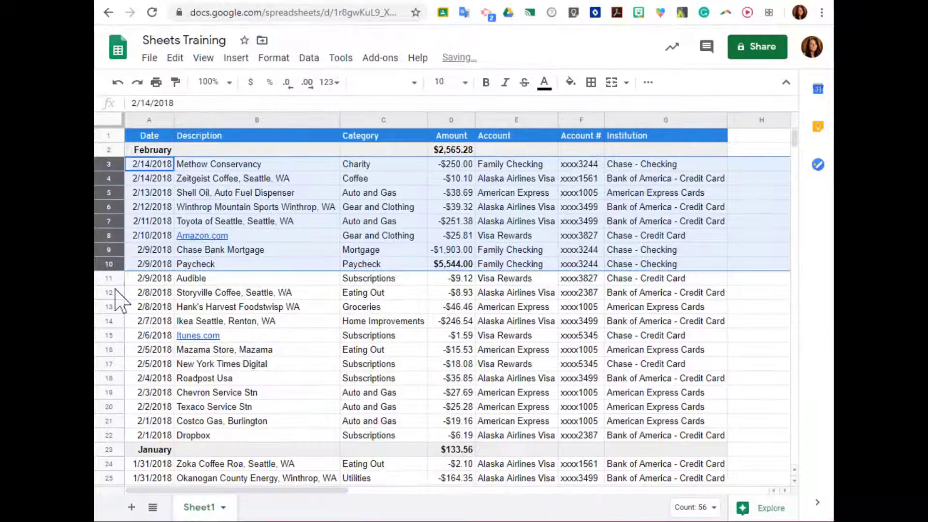
# - Try setting the width of columns A to C to 80 pixels, and clear the column selection
pyautogui.moveTo(159, 122); pyautogui.dragTo(373, 124)
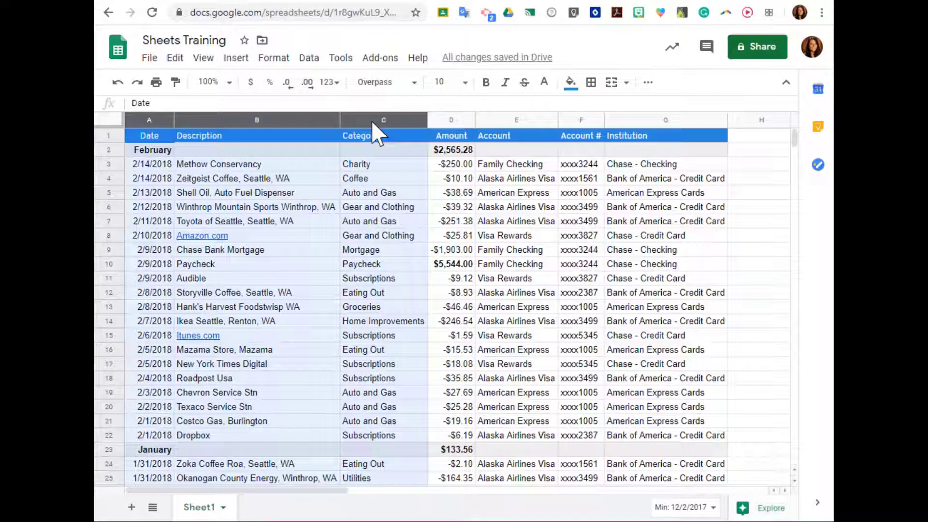
pyautogui.rightClick(365, 115)
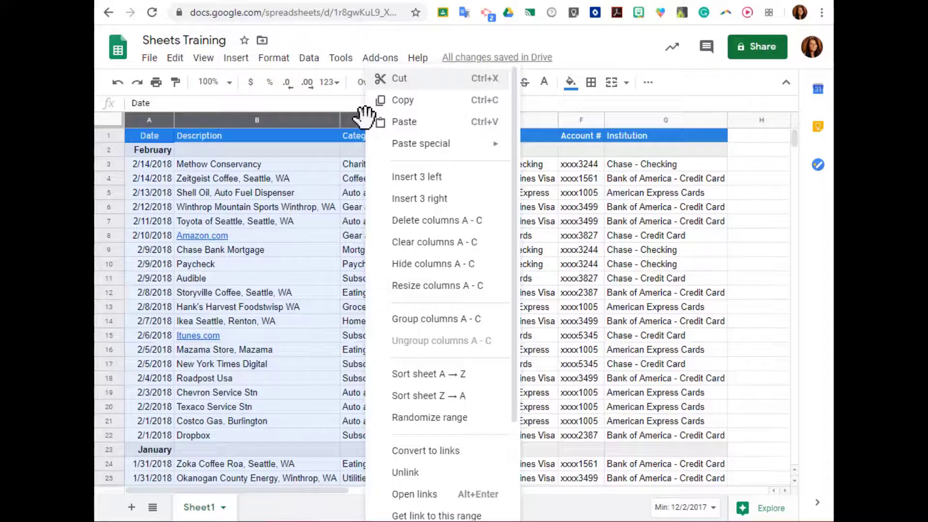
pyautogui.click(498, 300)
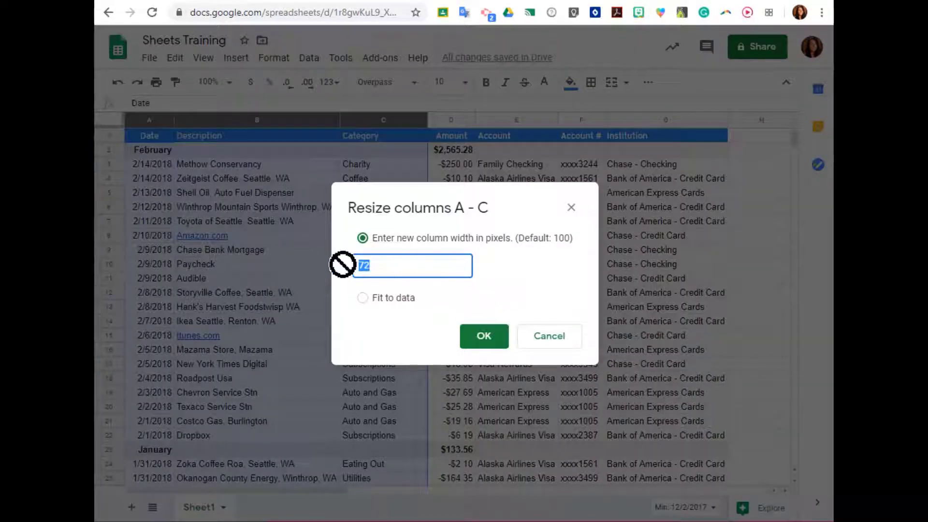
pyautogui.write('80')
pyautogui.click(485, 337)
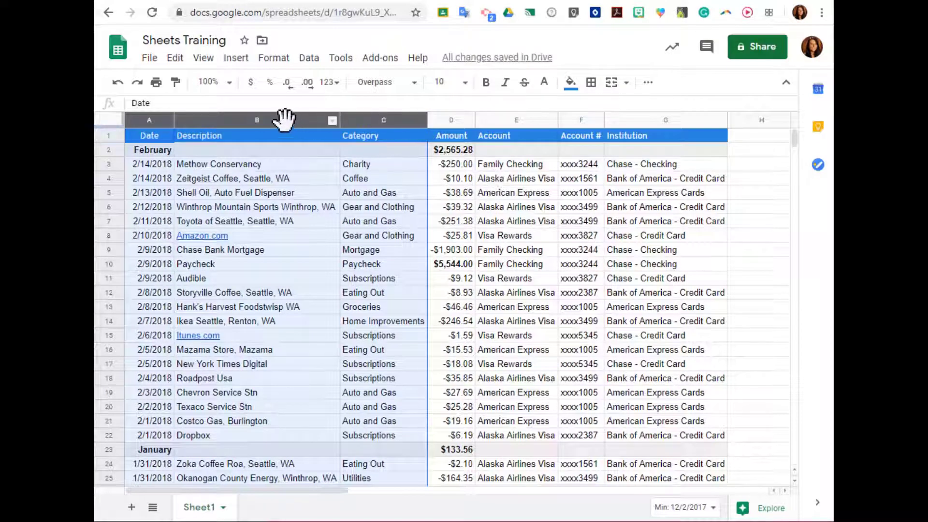
pyautogui.click(380, 180)
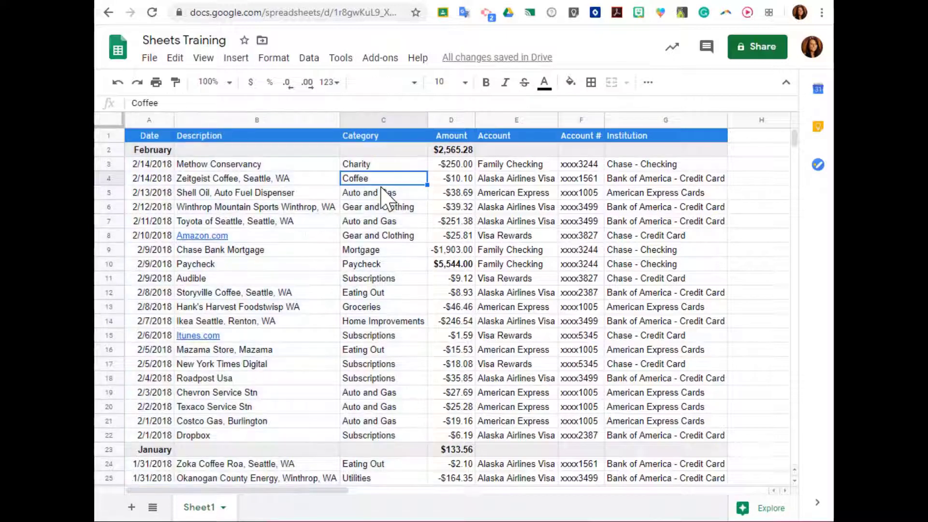
# - Select the Description, Amount, Account # and Account columns together, leaving Category out of the selection
pyautogui.click(289, 121)
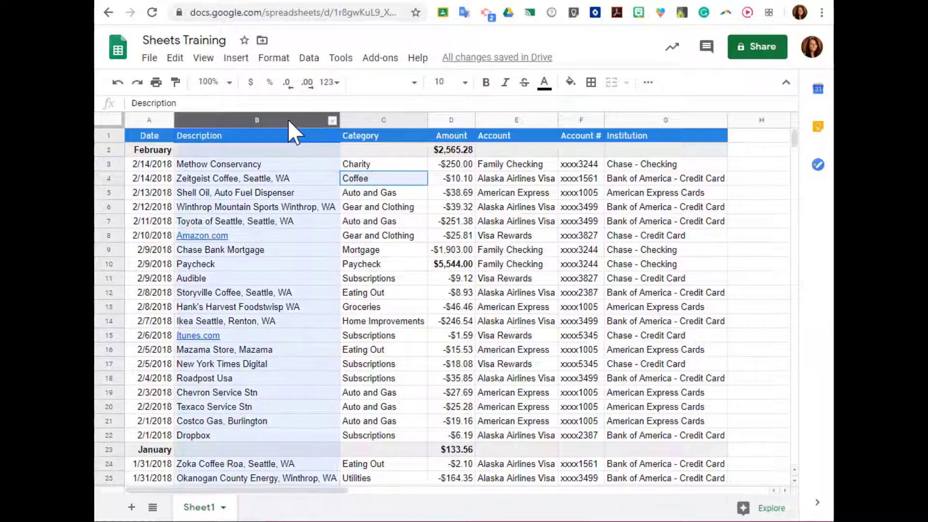
pyautogui.keyDown('ctrl'); pyautogui.click(452, 122); pyautogui.keyUp('ctrl')
pyautogui.keyDown('ctrl'); pyautogui.click(582, 122); pyautogui.keyUp('ctrl')
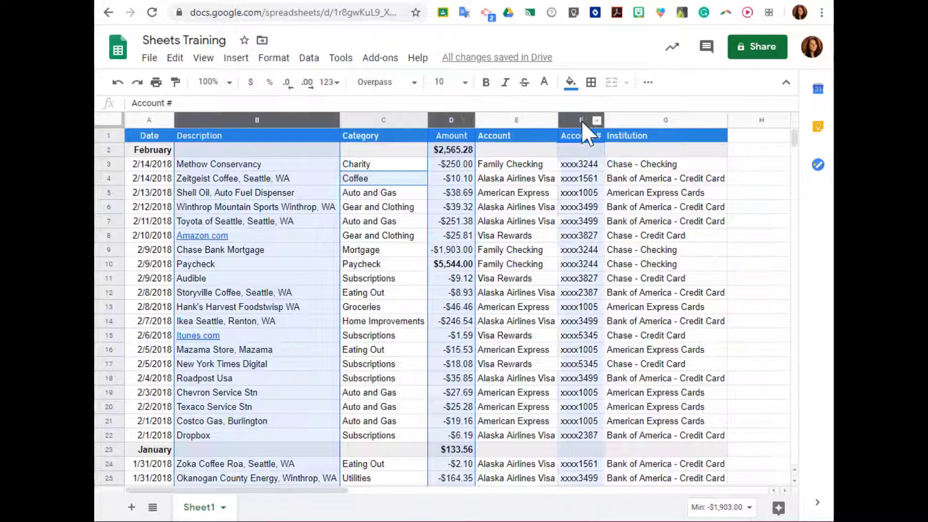
pyautogui.keyDown('ctrl'); pyautogui.click(515, 120); pyautogui.keyUp('ctrl')
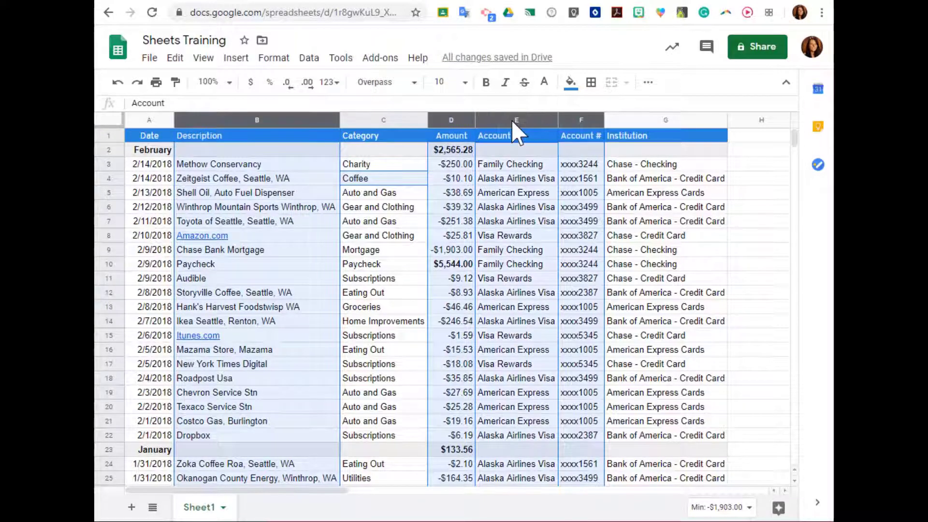
# - Select rows 3, 5, 7, 9 to 11, 15 and 17 together, make them bold, and remove the bold formatting
pyautogui.click(109, 164)
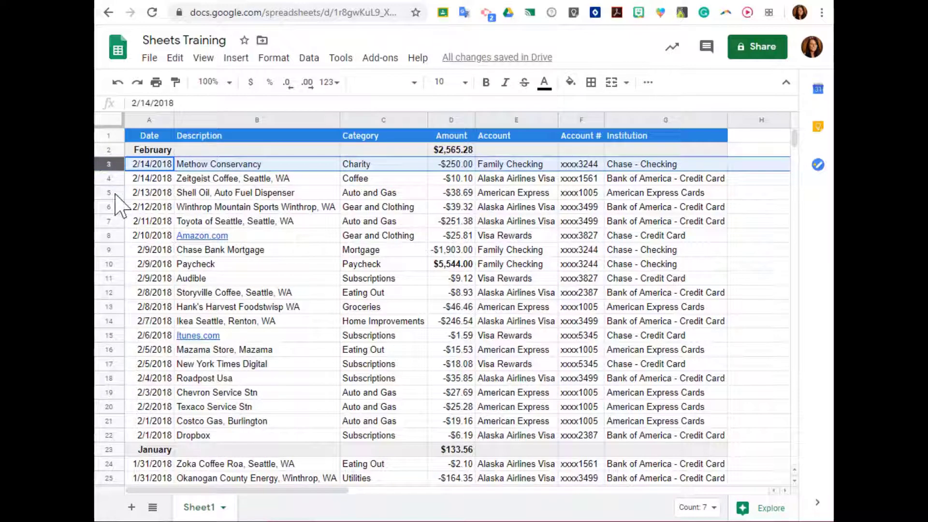
pyautogui.keyDown('ctrl'); pyautogui.click(110, 193); pyautogui.keyUp('ctrl')
pyautogui.keyDown('ctrl'); pyautogui.click(110, 221); pyautogui.keyUp('ctrl')
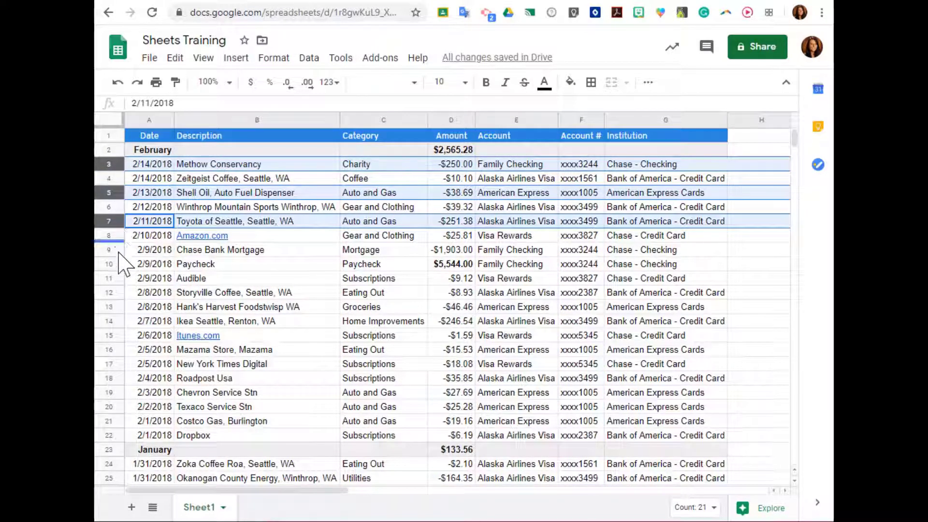
pyautogui.moveTo(119, 252); pyautogui.dragTo(120, 279)
pyautogui.keyDown('ctrl'); pyautogui.click(111, 335); pyautogui.keyUp('ctrl')
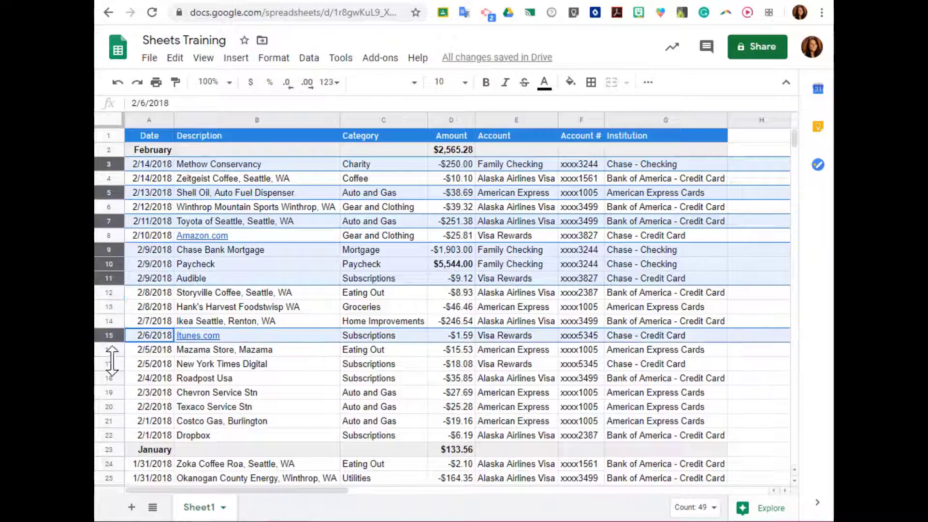
pyautogui.keyDown('ctrl'); pyautogui.click(110, 364); pyautogui.keyUp('ctrl')
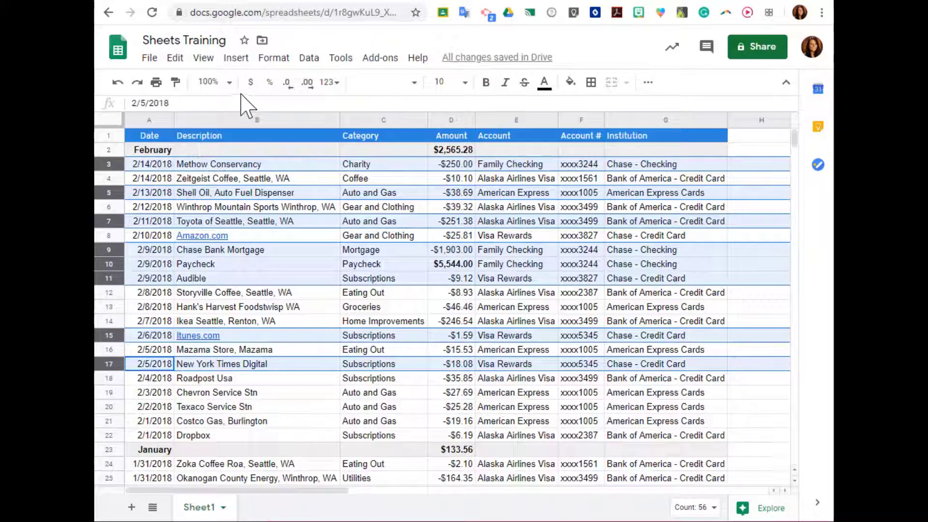
pyautogui.click(486, 83)
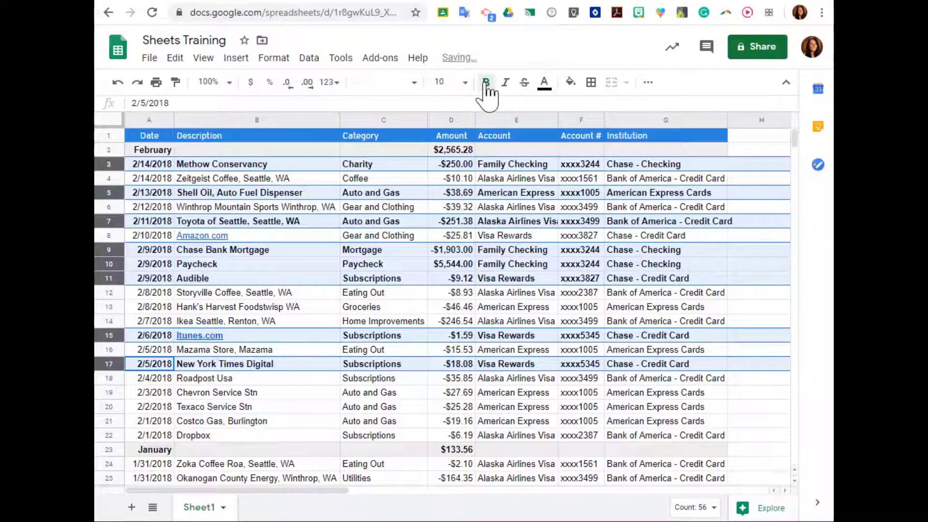
pyautogui.click(486, 83)
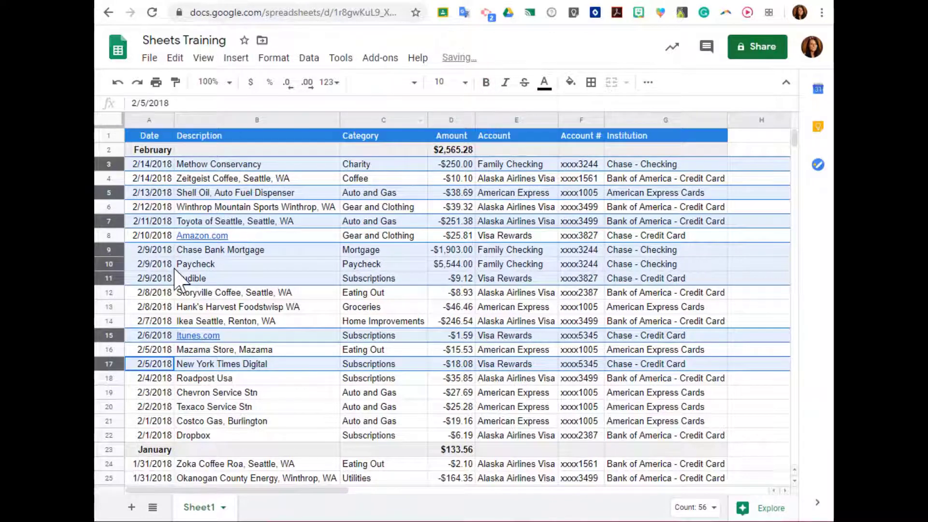
pyautogui.click(196, 394)
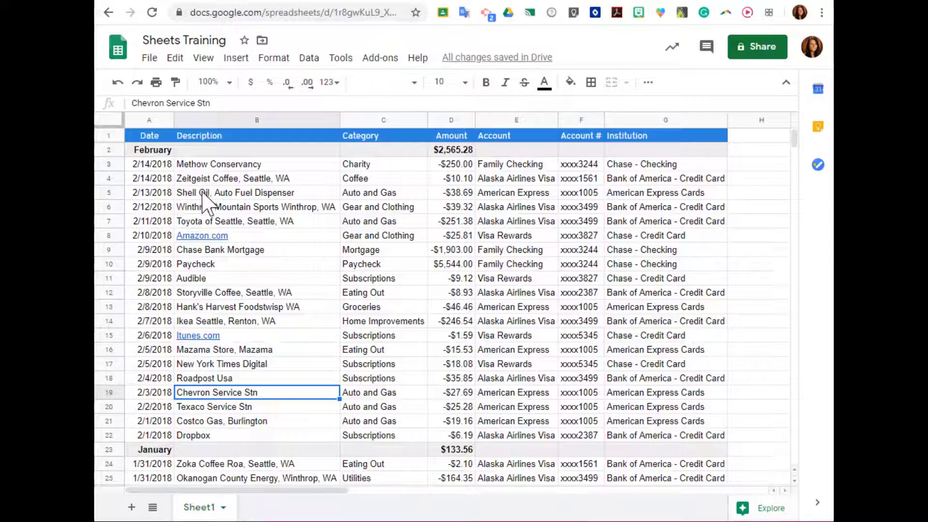
# - Group the February transaction rows 3 to 22, and collapse and re-expand the new group
pyautogui.scroll(-13, 201, 201)
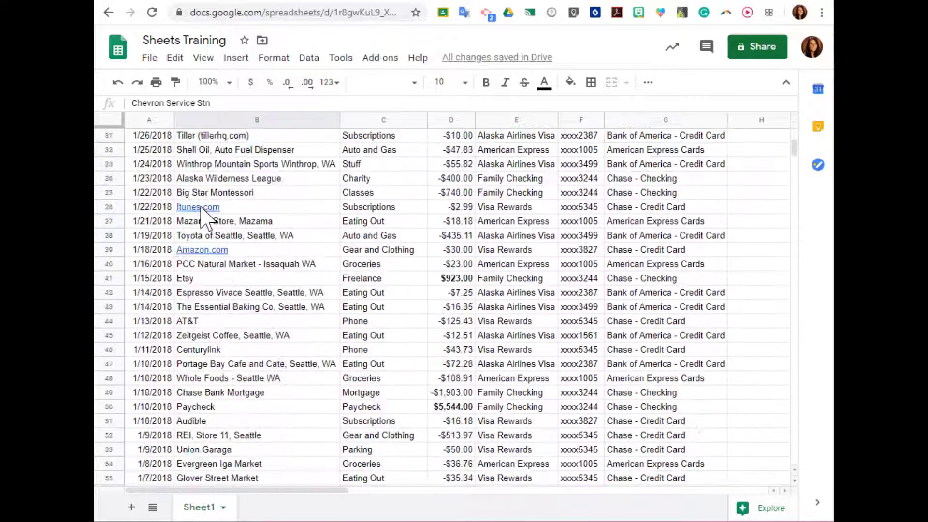
pyautogui.scroll(-4, 202, 235)
pyautogui.scroll(10, 202, 236)
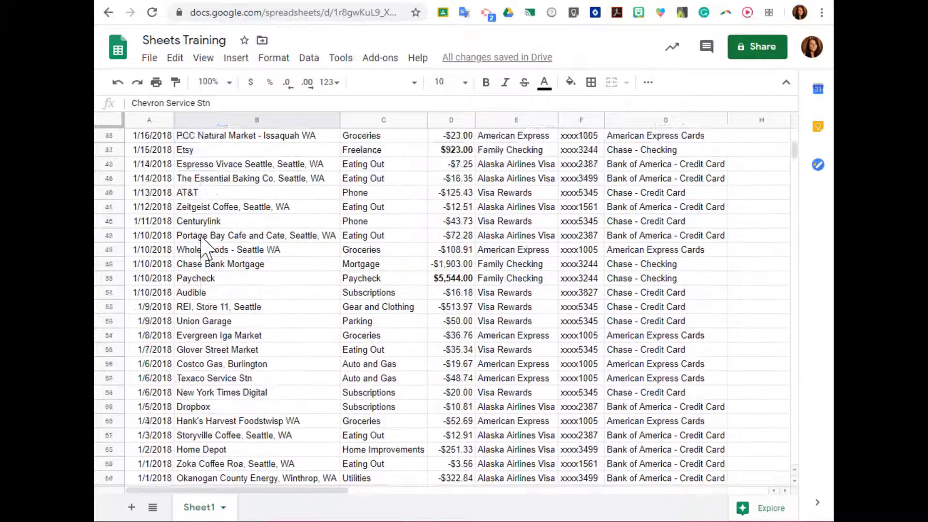
pyautogui.scroll(7, 202, 236)
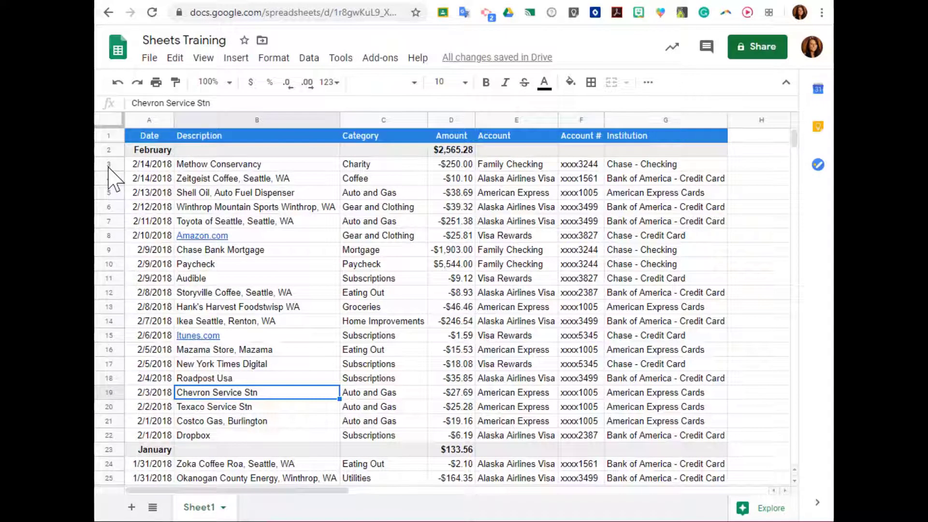
pyautogui.moveTo(109, 164)
pyautogui.mouseDown()
pyautogui.moveTo(111, 356)
pyautogui.moveTo(122, 438)
pyautogui.mouseUp()
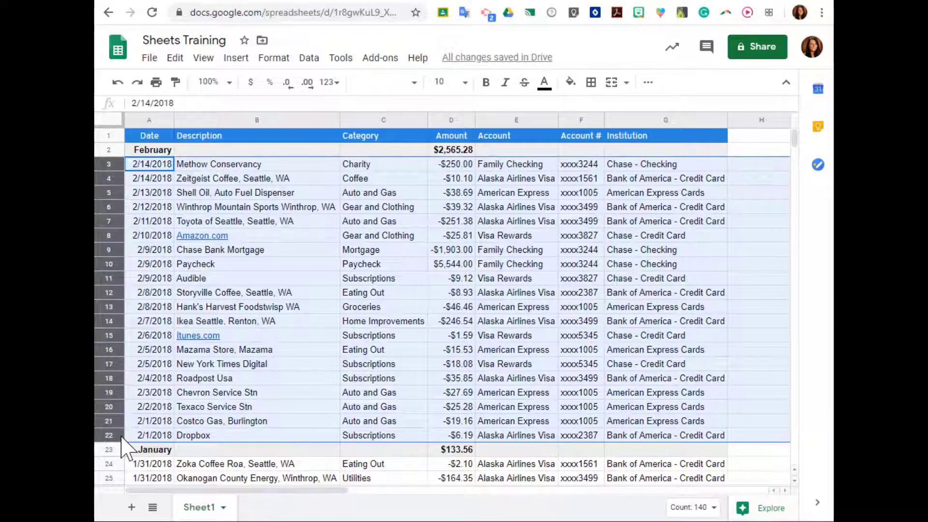
pyautogui.rightClick(107, 176)
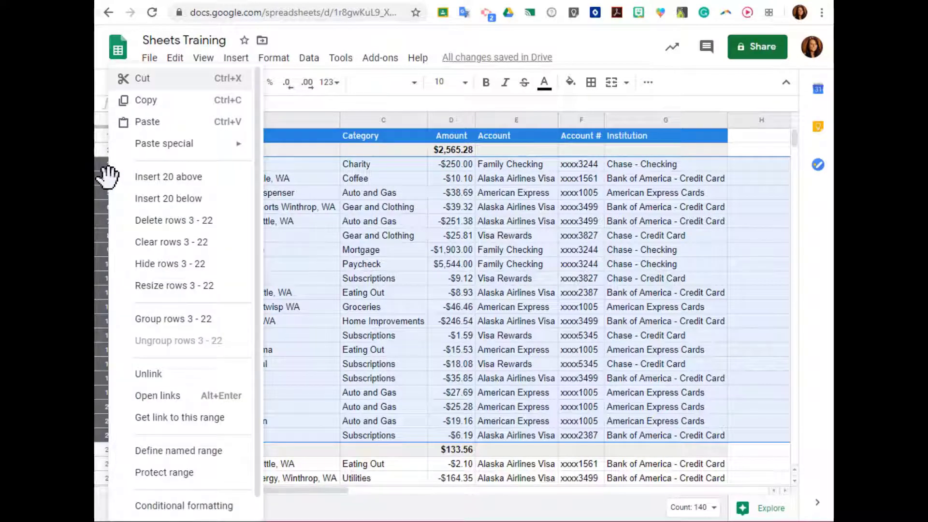
pyautogui.click(223, 324)
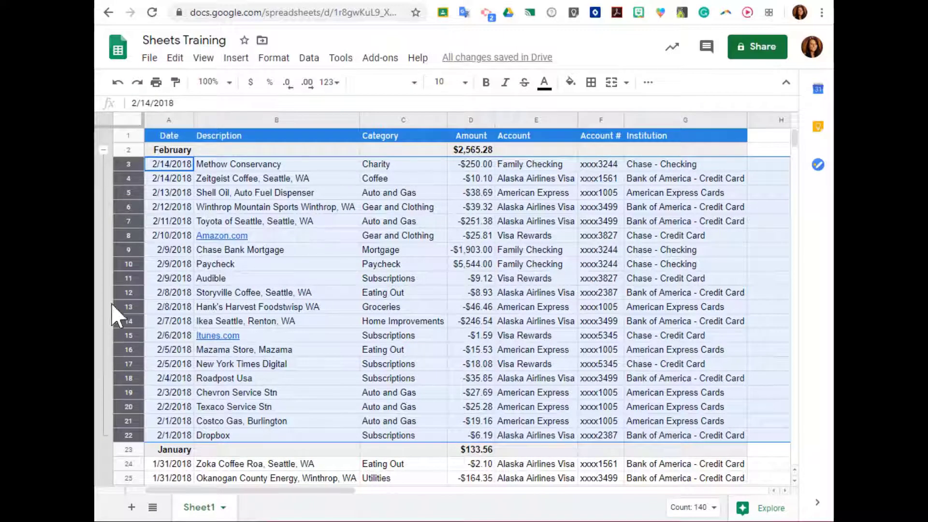
pyautogui.click(104, 151)
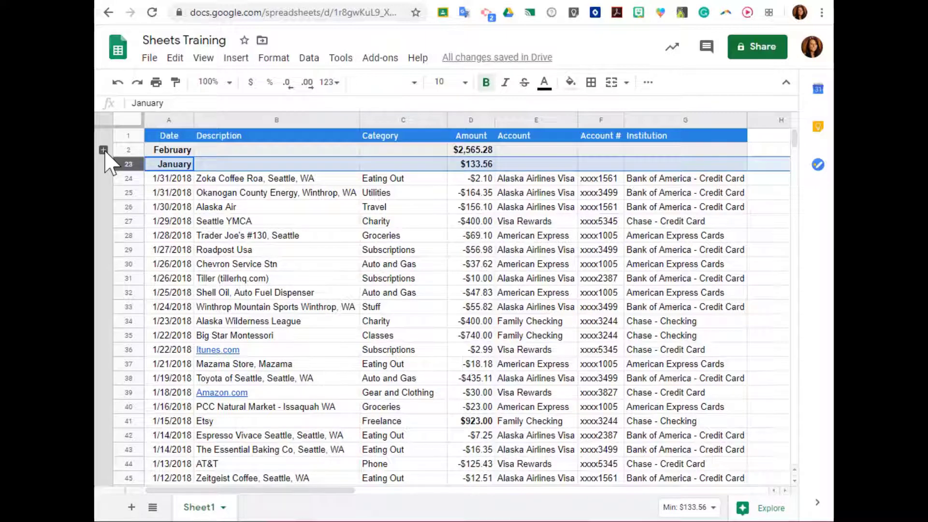
pyautogui.click(104, 151)
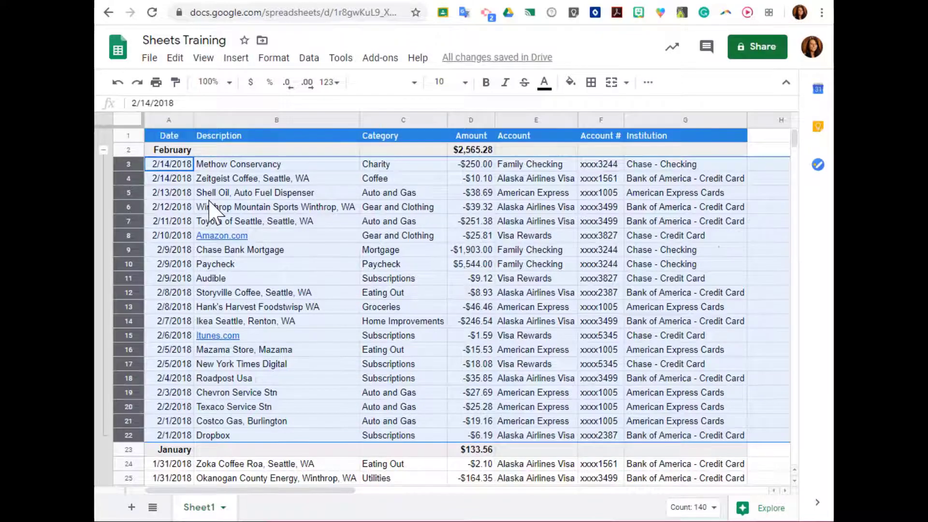
# - Group the January transaction rows 24 to 64
pyautogui.scroll(-5, 208, 212)
pyautogui.scroll(-2, 208, 223)
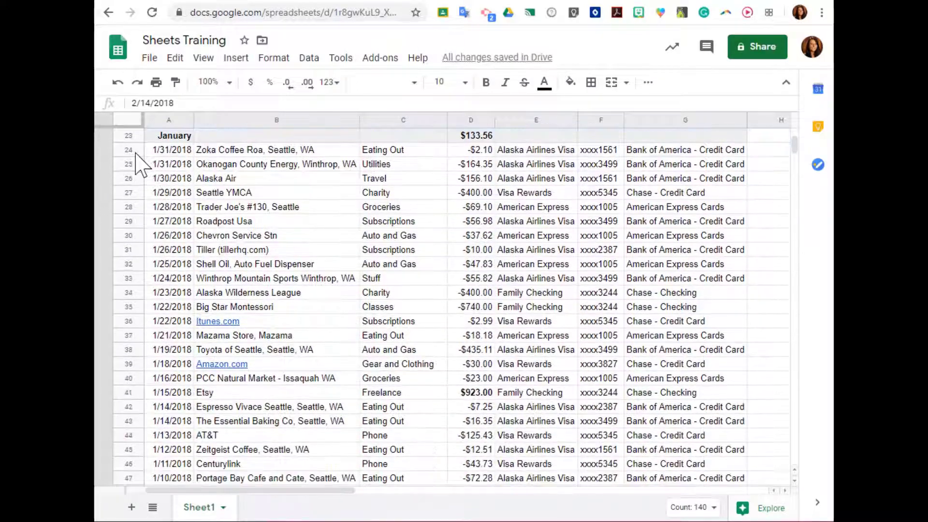
pyautogui.moveTo(129, 145); pyautogui.dragTo(120, 406)
pyautogui.rightClick(126, 386)
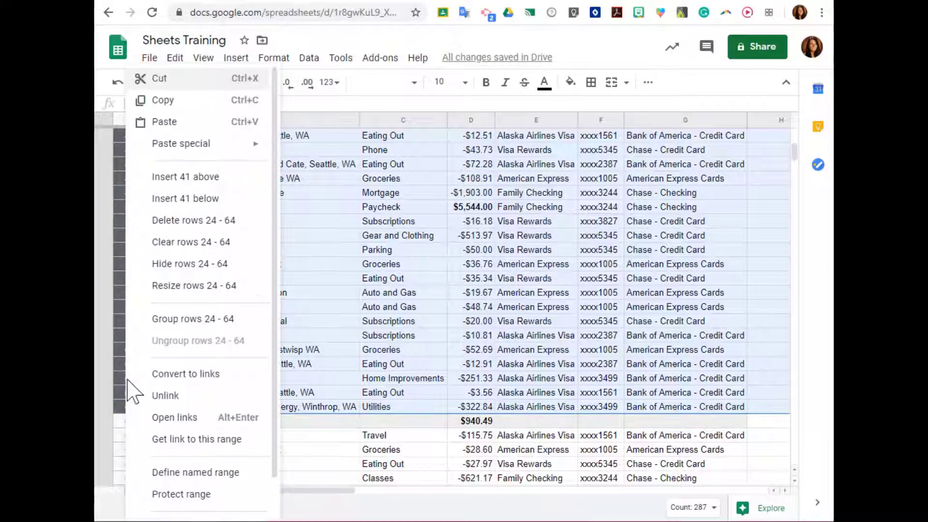
pyautogui.click(182, 320)
# - Group the December transaction rows 66 to 104
pyautogui.scroll(-4, 183, 336)
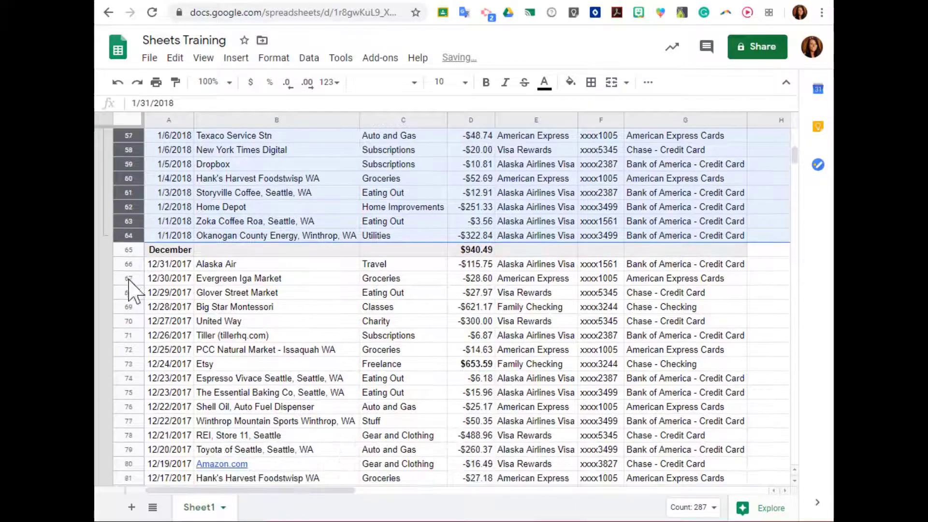
pyautogui.click(128, 264)
pyautogui.moveTo(134, 304); pyautogui.dragTo(134, 274)
pyautogui.rightClick(129, 270)
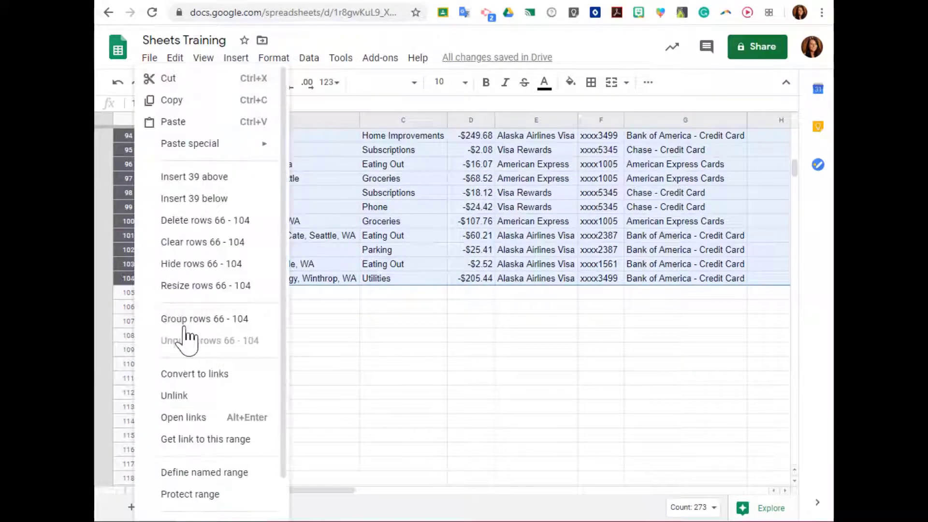
pyautogui.click(189, 320)
# - Collapse the December, January and February row groups so only the monthly total rows are shown
pyautogui.scroll(14, 160, 275)
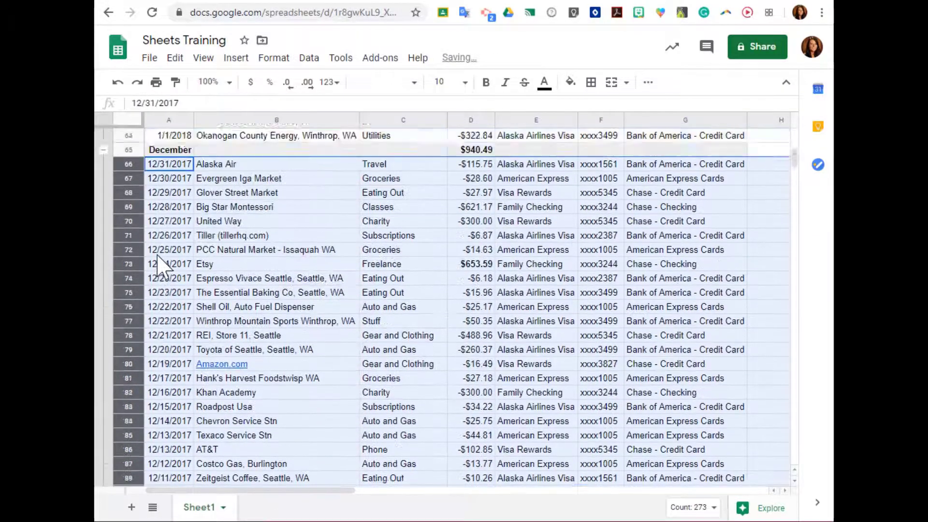
pyautogui.click(103, 322)
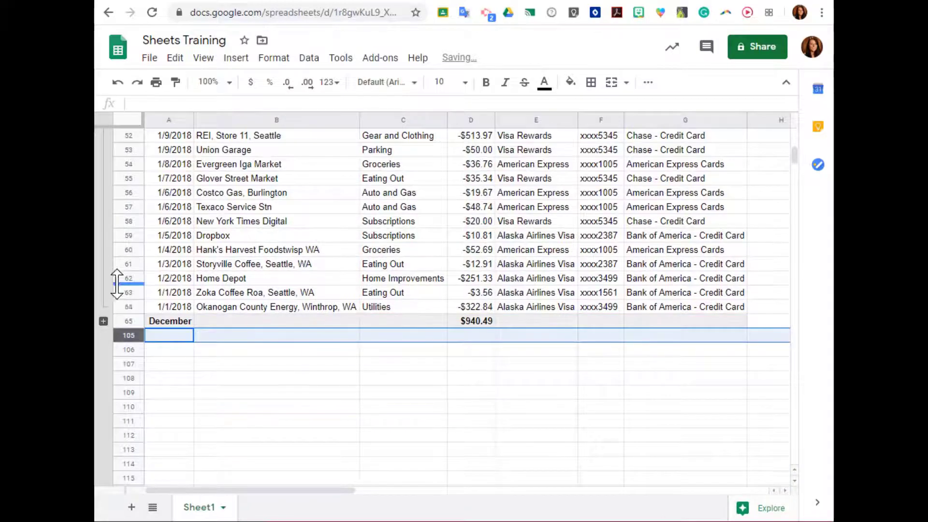
pyautogui.scroll(8, 118, 251)
pyautogui.scroll(3, 120, 229)
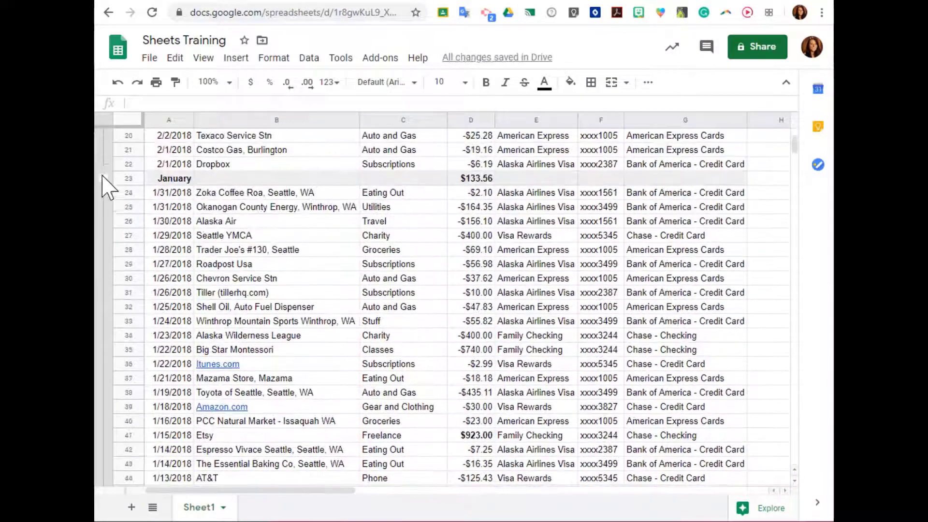
pyautogui.click(104, 180)
pyautogui.scroll(4, 104, 188)
pyautogui.scroll(3, 106, 181)
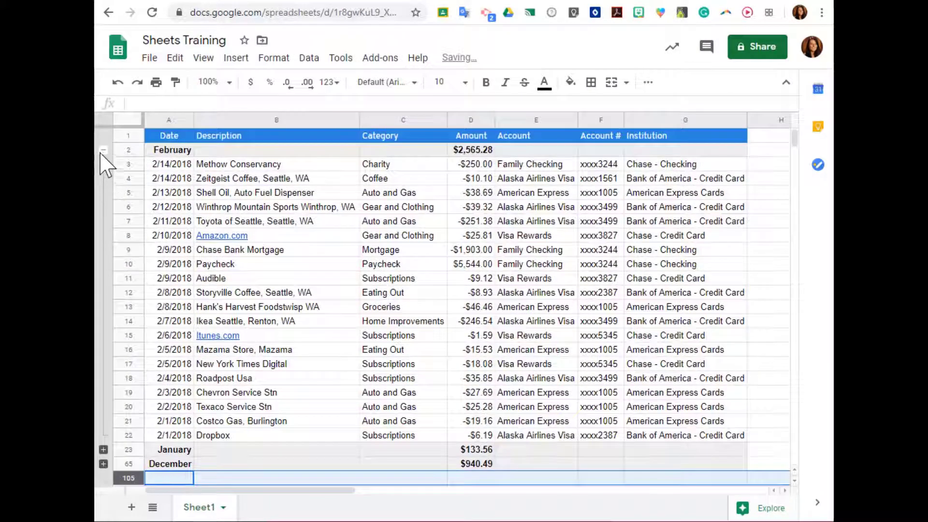
pyautogui.click(103, 164)
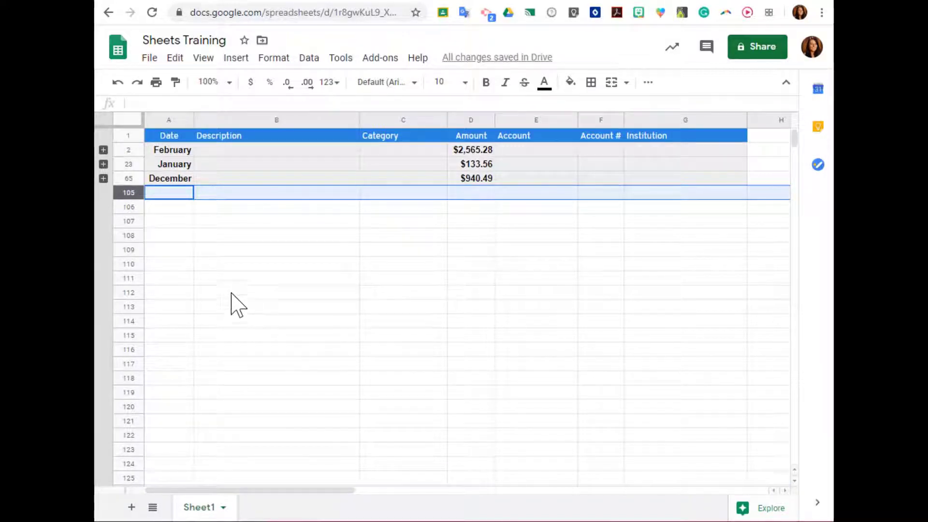
# - Expand the January group, collapse it and expand it again, leaving its transactions shown with the Trader Joe's cell selected
pyautogui.click(104, 164)
pyautogui.click(104, 165)
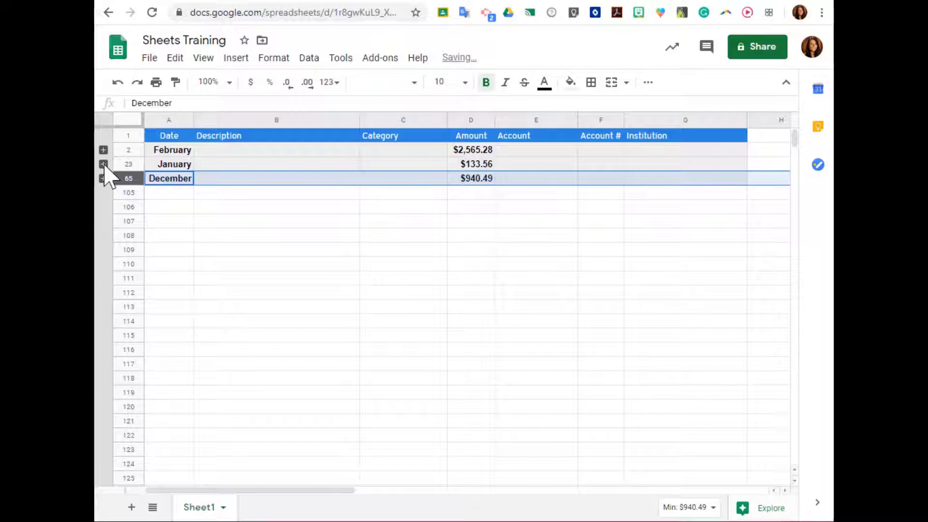
pyautogui.click(103, 165)
pyautogui.click(263, 237)
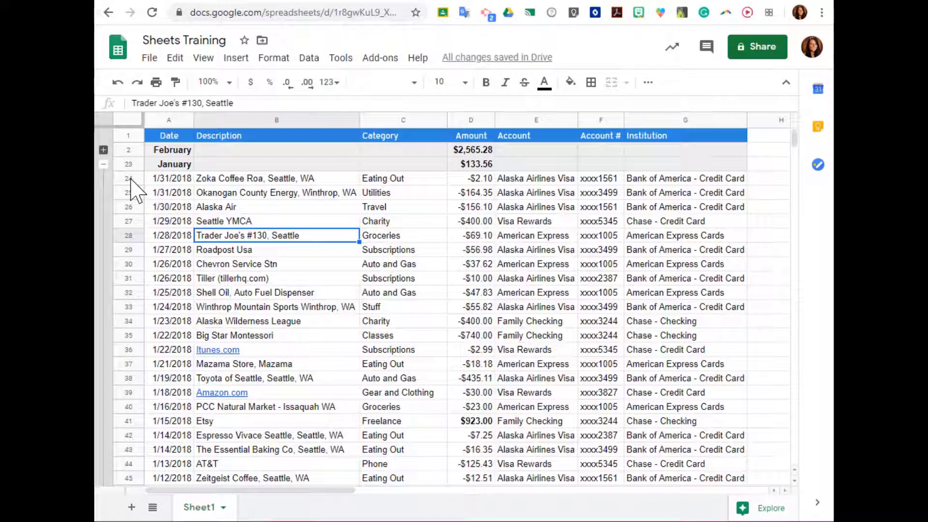
# - Create a nested group from rows 24 to 28 inside the January group
pyautogui.moveTo(130, 179); pyautogui.dragTo(128, 240)
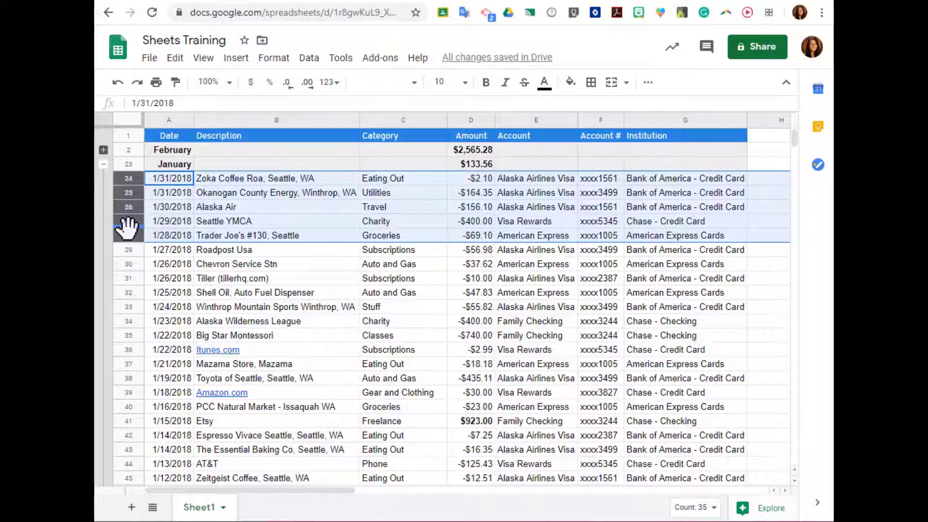
pyautogui.rightClick(127, 226)
pyautogui.click(174, 355)
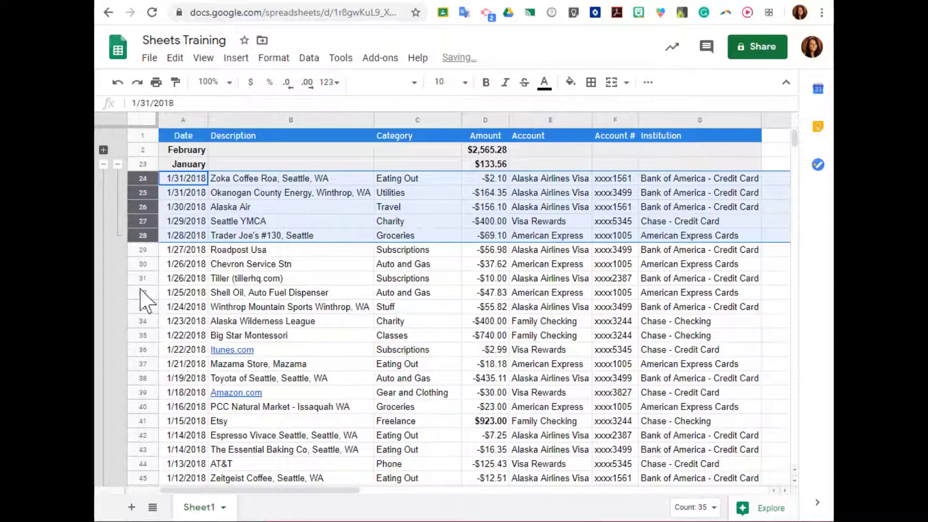
# - Collapse and re-expand the nested group of rows 24 to 28 twice
pyautogui.click(118, 165)
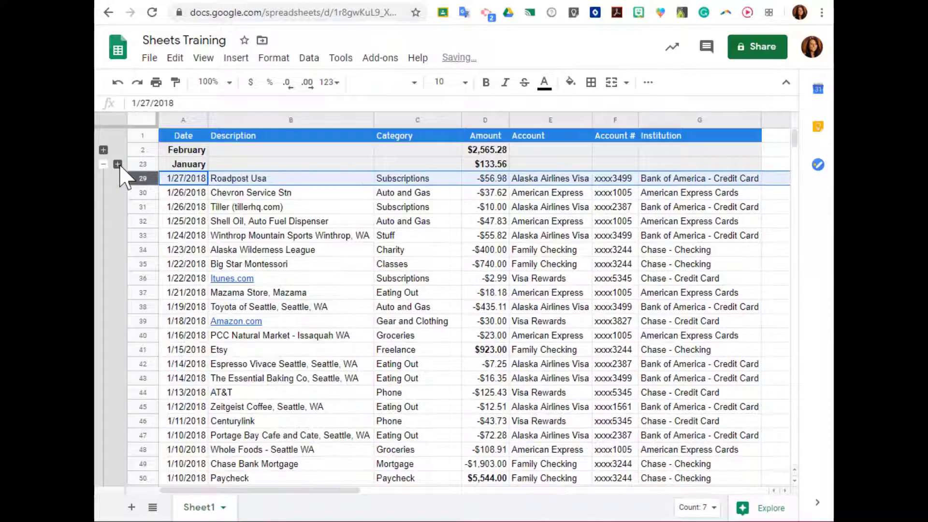
pyautogui.click(118, 164)
pyautogui.click(117, 165)
pyautogui.click(118, 164)
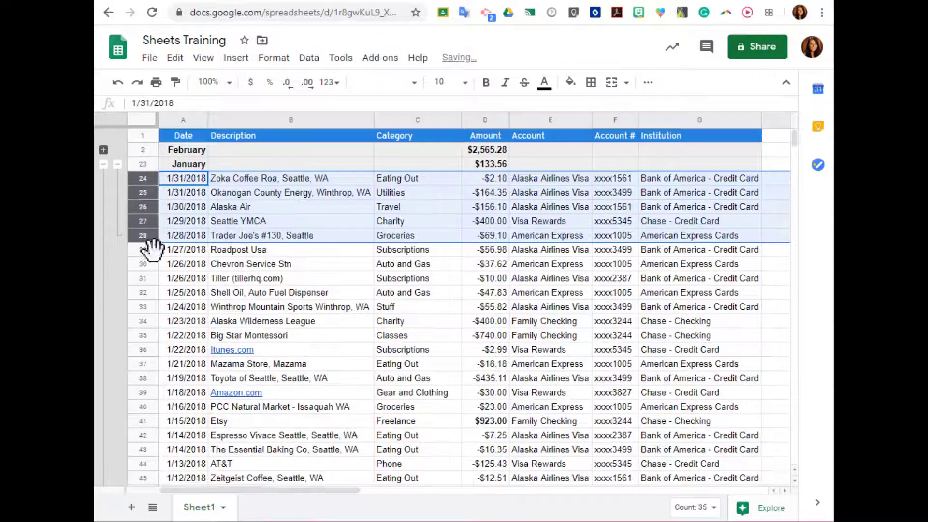